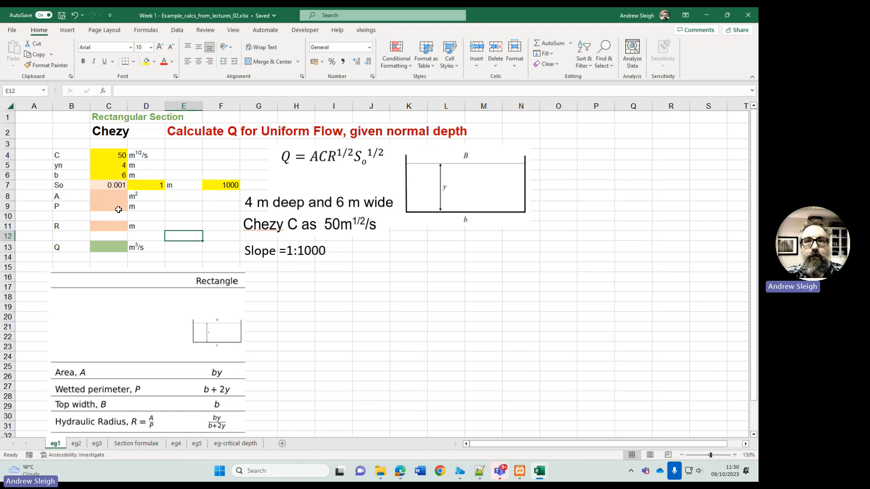
- Examine the empty discharge cell and the rectangle formula table for area, wetted perimeter and hydraulic radius
{"action": "left_click", "coordinate": [108, 247]}
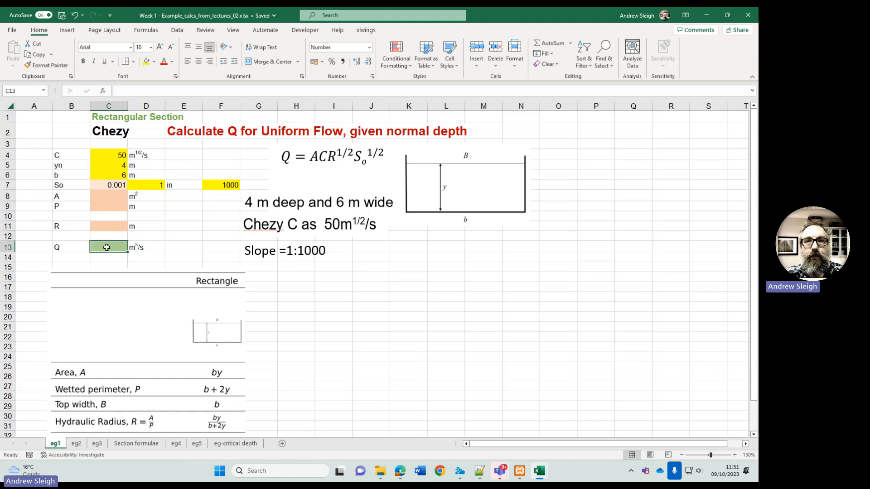
{"action": "left_click", "coordinate": [167, 235]}
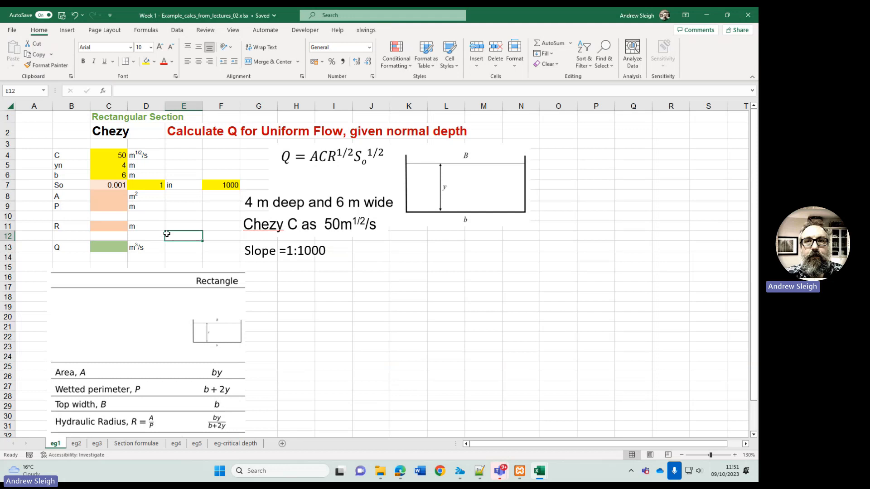
{"action": "left_click", "coordinate": [157, 298]}
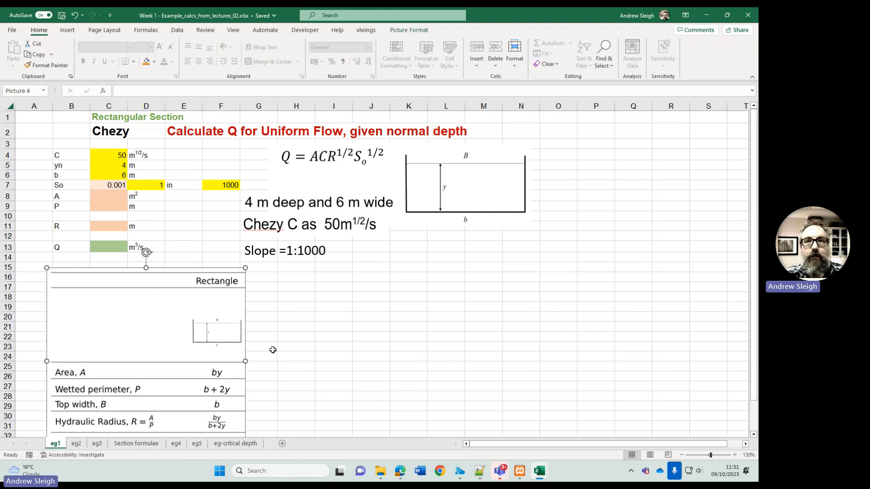
{"action": "scroll", "coordinate": [156, 349], "scroll_direction": "down", "scroll_amount": 2}
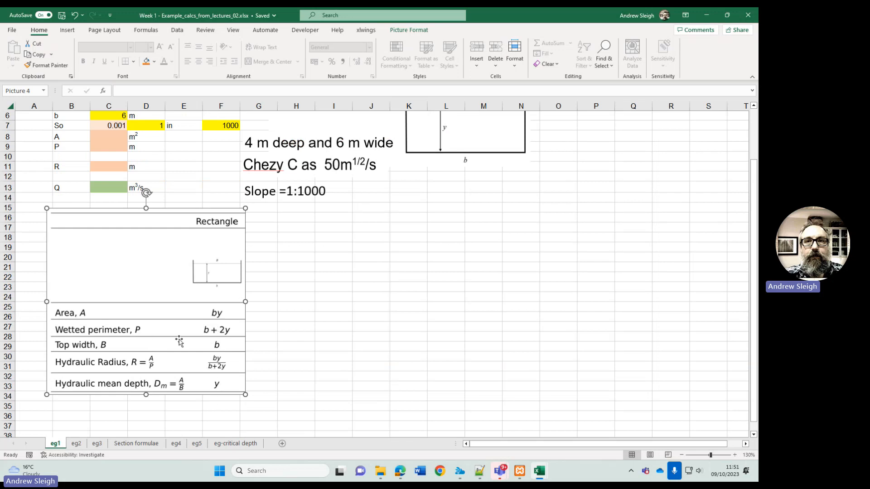
{"action": "scroll", "coordinate": [179, 342], "scroll_direction": "up", "scroll_amount": 1}
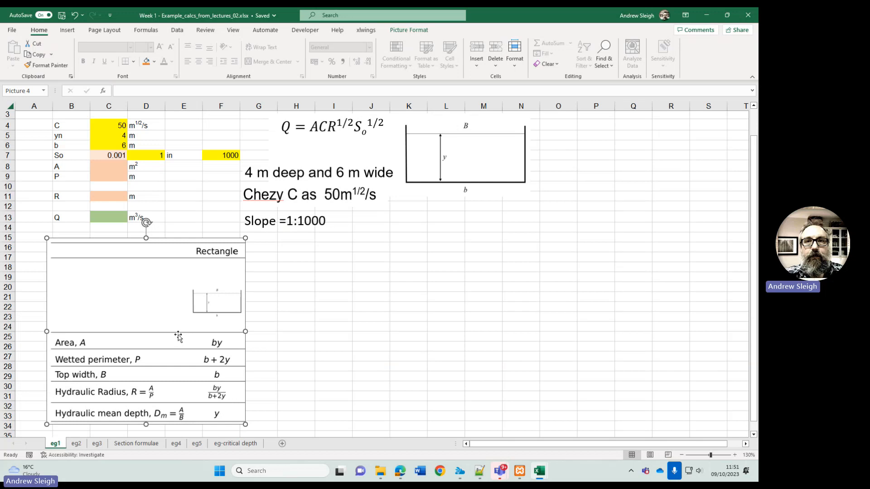
{"action": "scroll", "coordinate": [178, 336], "scroll_direction": "up", "scroll_amount": 1}
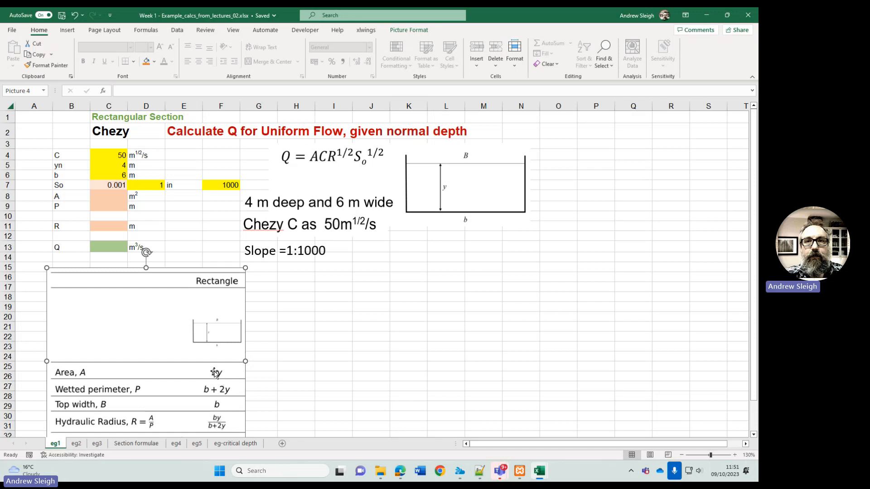
{"action": "left_click", "coordinate": [205, 250]}
- Inspect the bed slope formula in cell C7 and leave it as it is
{"action": "left_click", "coordinate": [116, 185]}
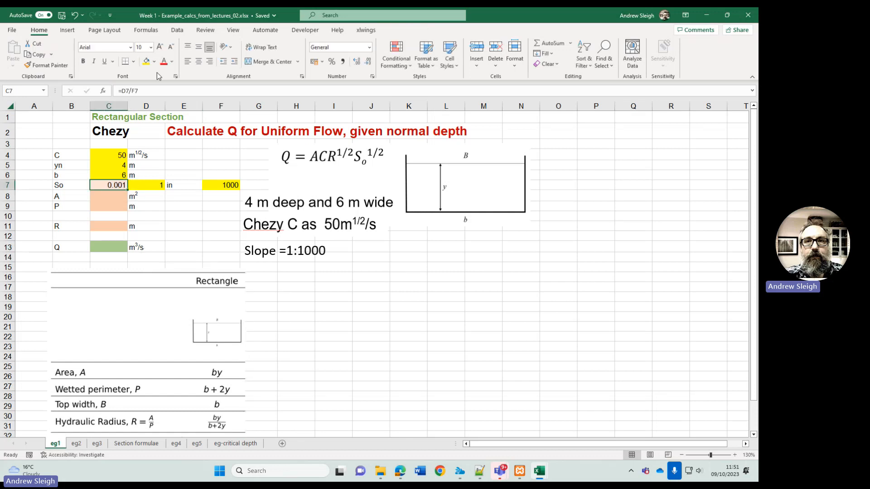
{"action": "left_click", "coordinate": [158, 90]}
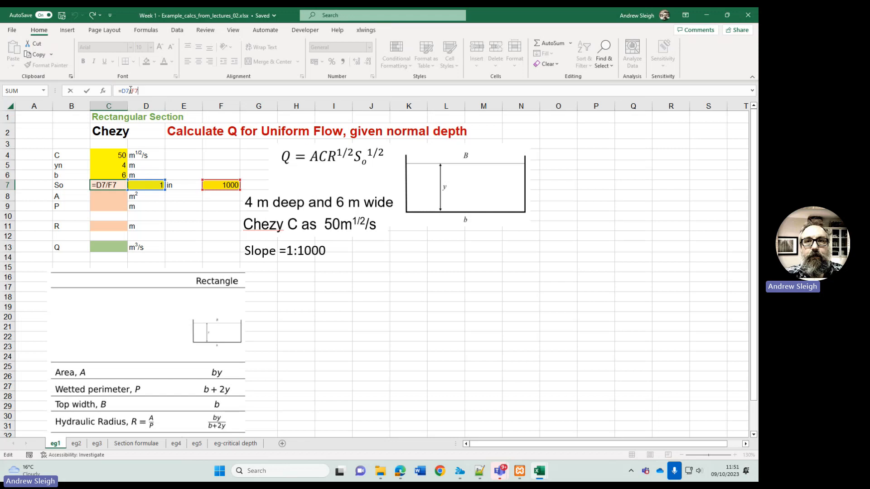
{"action": "key", "text": "Return"}
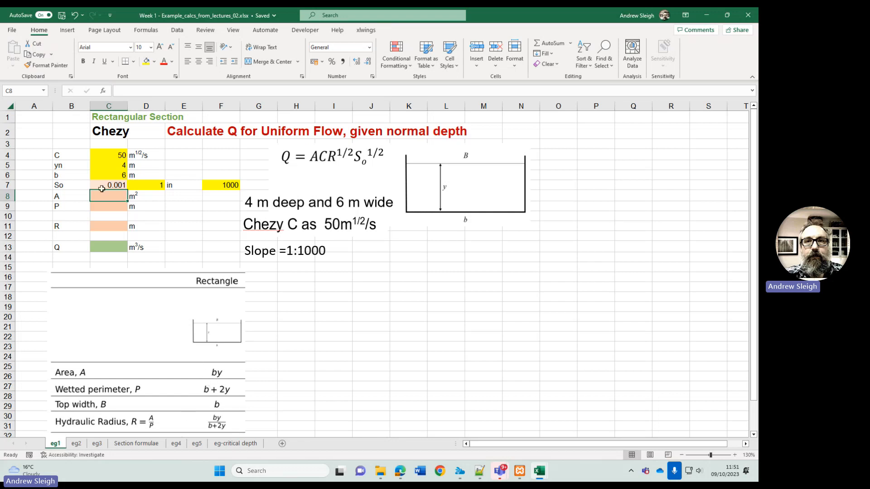
- Calculate the flow area A in cell C8 as width times depth with the formula =C6*C5
{"action": "type", "text": "="}
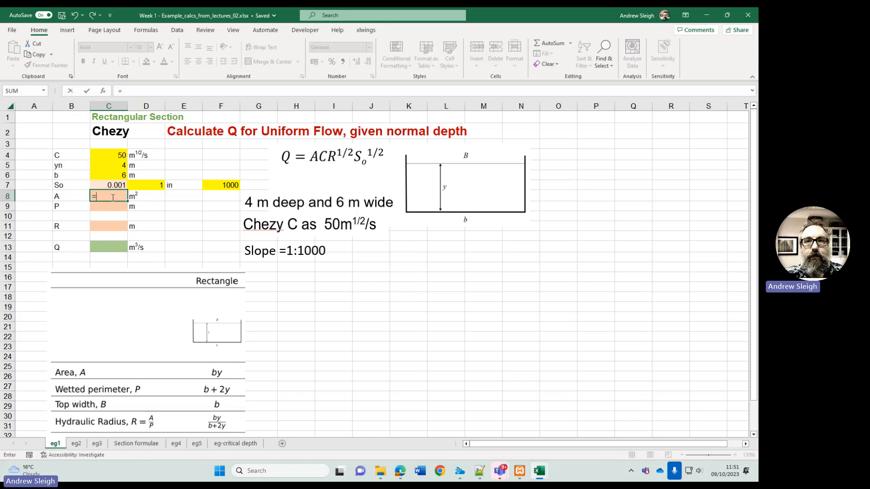
{"action": "left_click", "coordinate": [110, 175]}
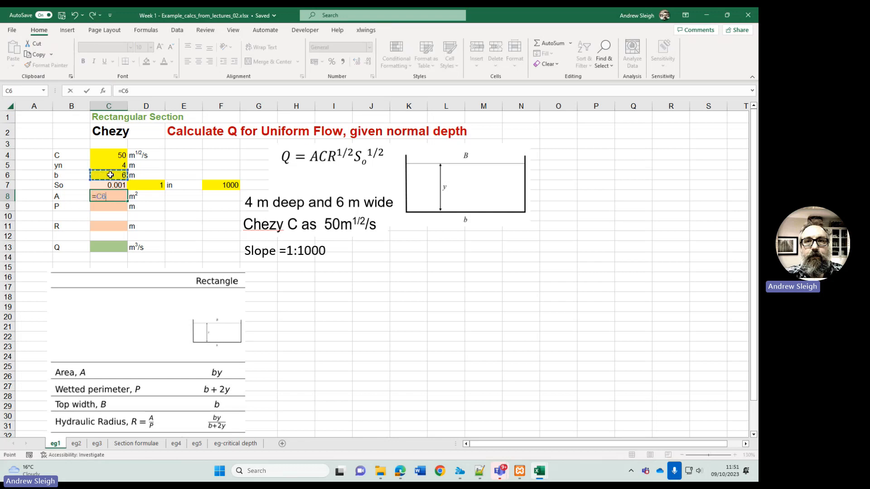
{"action": "type", "text": "*"}
{"action": "left_click", "coordinate": [115, 165]}
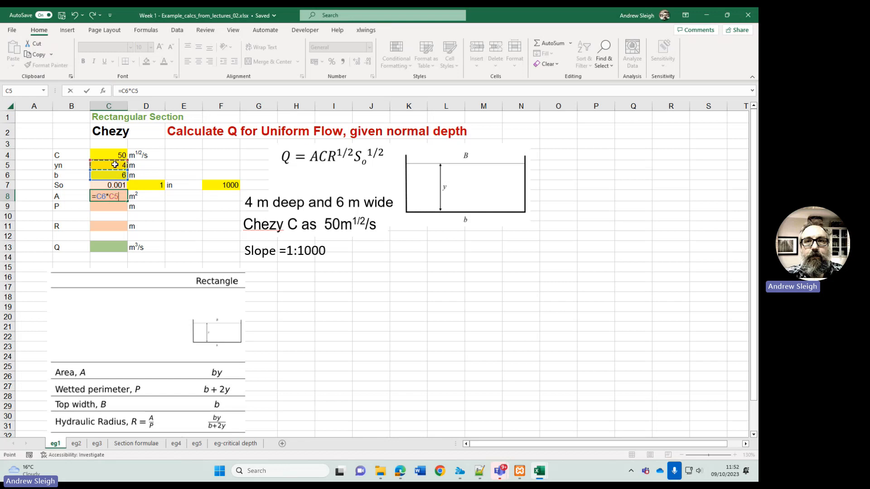
{"action": "key", "text": "Return"}
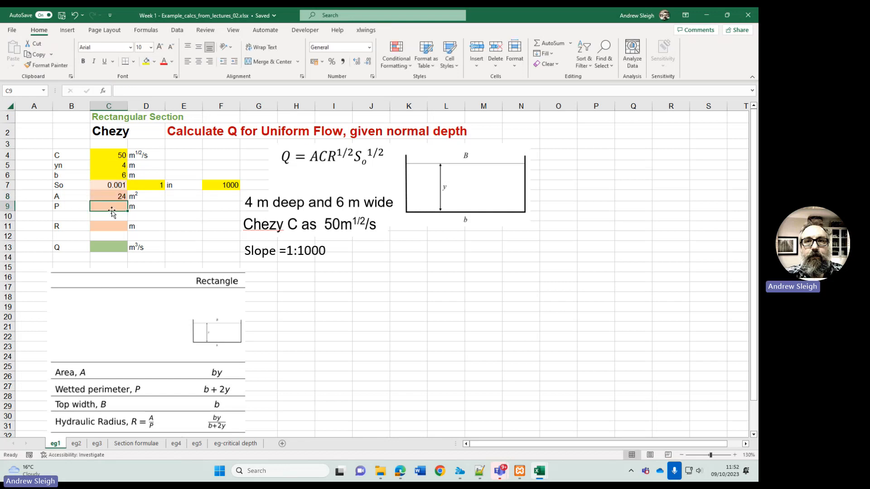
- Calculate the wetted perimeter P in cell C9 with the formula =C6+2*C5
{"action": "type", "text": "="}
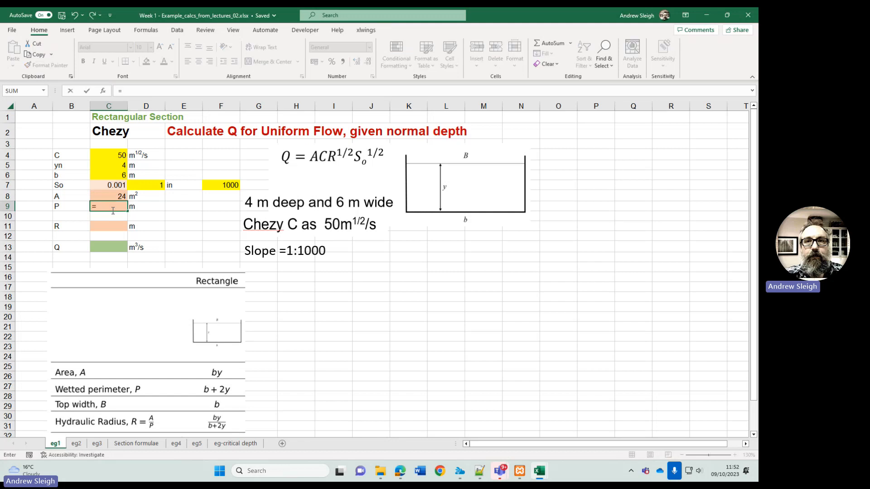
{"action": "left_click", "coordinate": [116, 174]}
{"action": "type", "text": "+"}
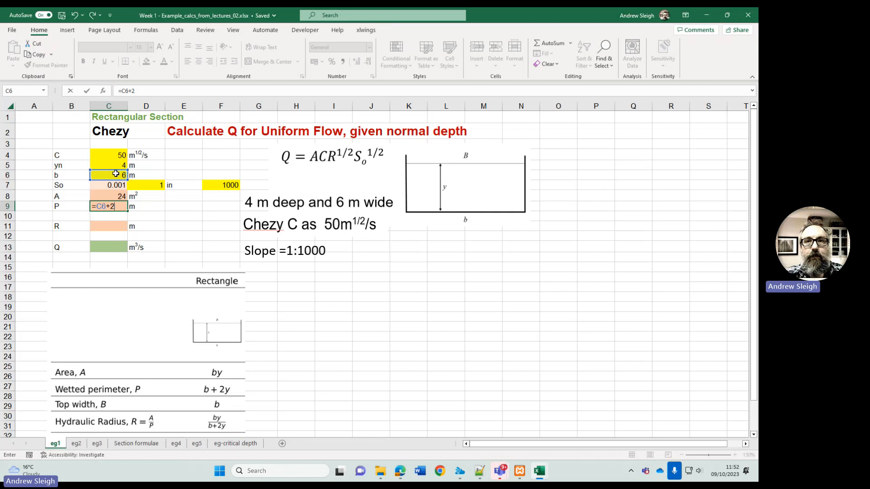
{"action": "type", "text": "2*"}
{"action": "left_click", "coordinate": [116, 165]}
{"action": "key", "text": "Return"}
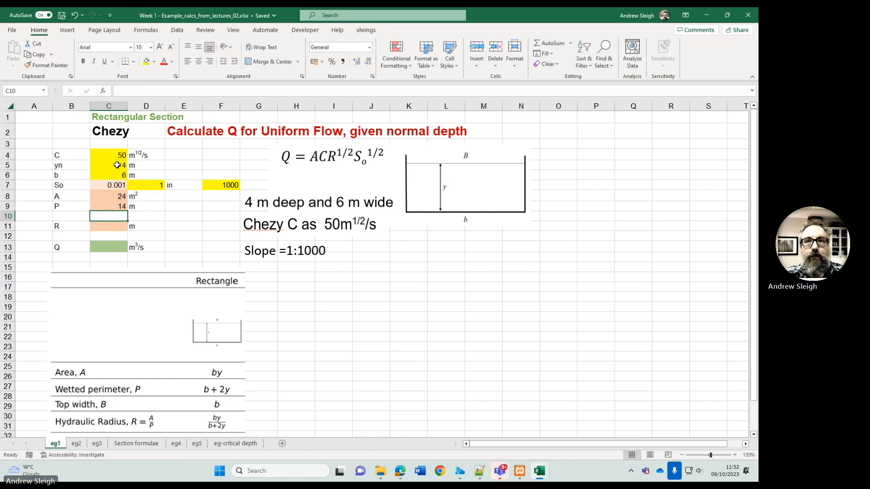
- Calculate the hydraulic radius R in cell C11 as area over wetted perimeter with the formula =C8/C9
{"action": "left_click", "coordinate": [111, 226]}
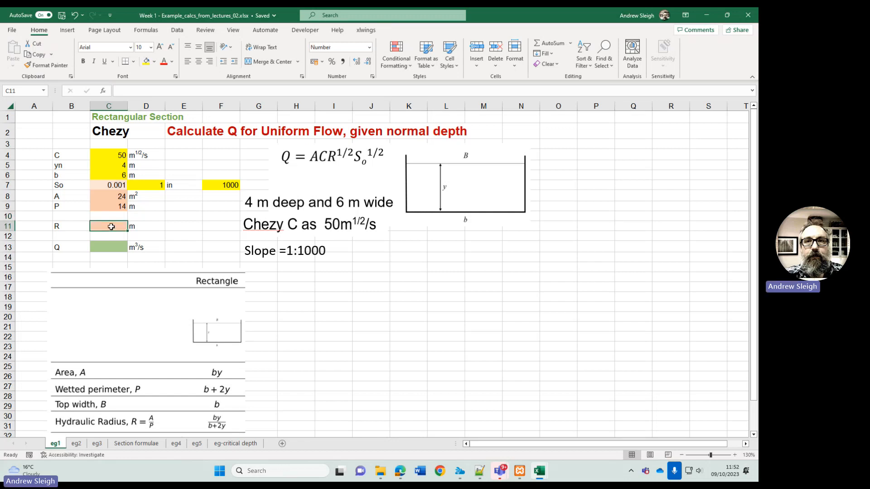
{"action": "key", "text": "alt"}
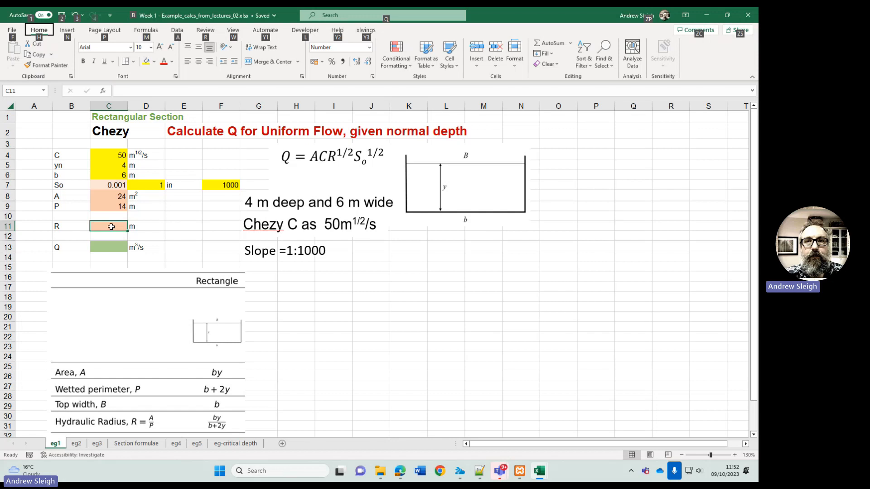
{"action": "left_click", "coordinate": [114, 225]}
{"action": "type", "text": "="}
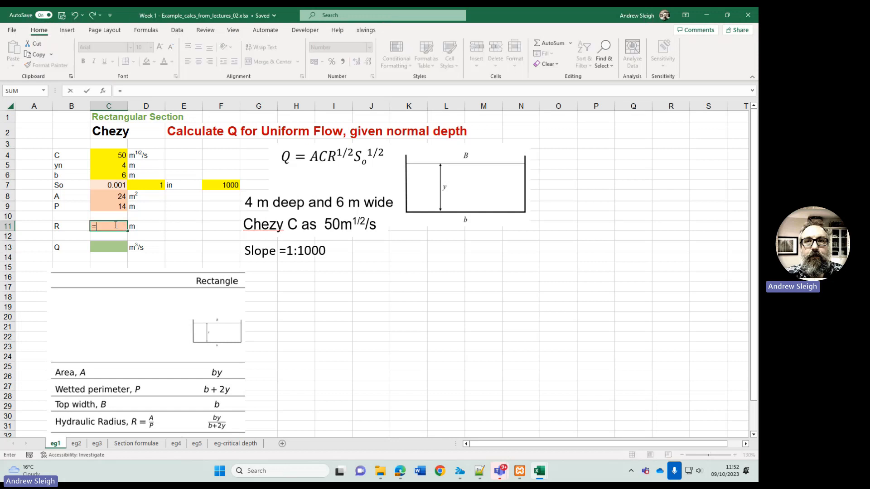
{"action": "left_click", "coordinate": [118, 196]}
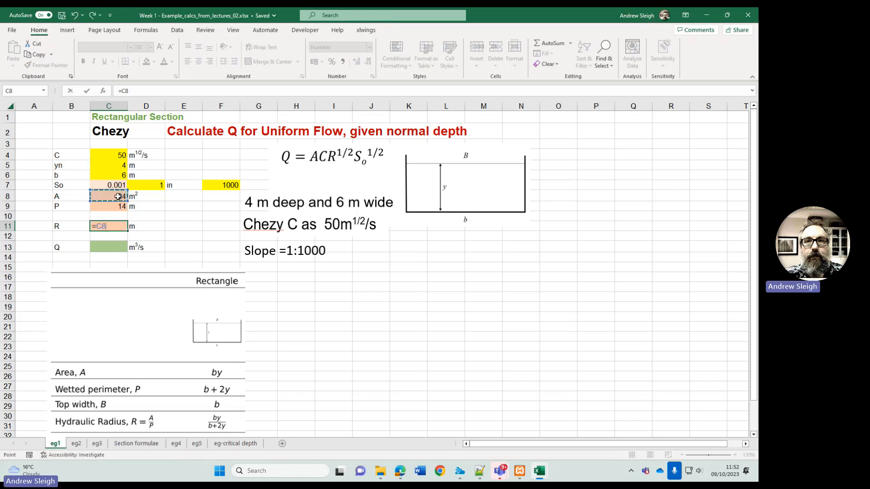
{"action": "type", "text": "/"}
{"action": "left_click", "coordinate": [119, 206]}
{"action": "key", "text": "Return"}
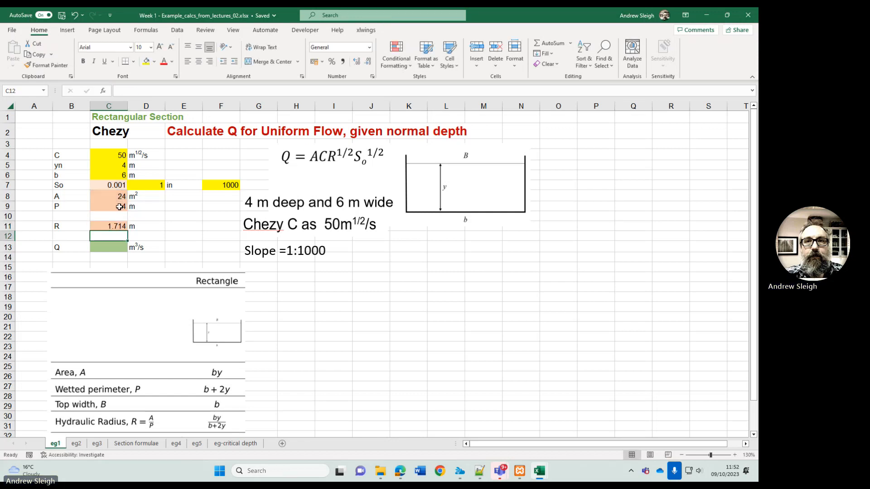
- Calculate the discharge Q in cell C13 from the Chezy equation with the formula =C8*C4*C11^0.5*C7^0.5
{"action": "left_click", "coordinate": [332, 155]}
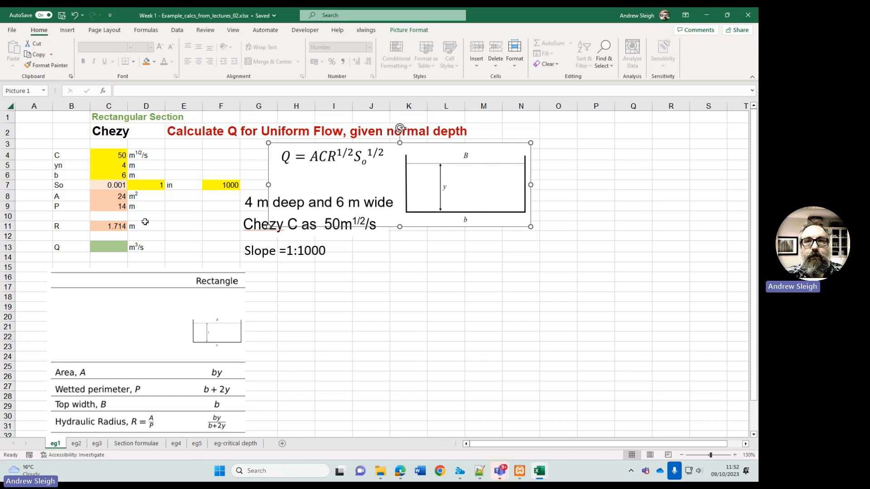
{"action": "left_click", "coordinate": [116, 247]}
{"action": "type", "text": "="}
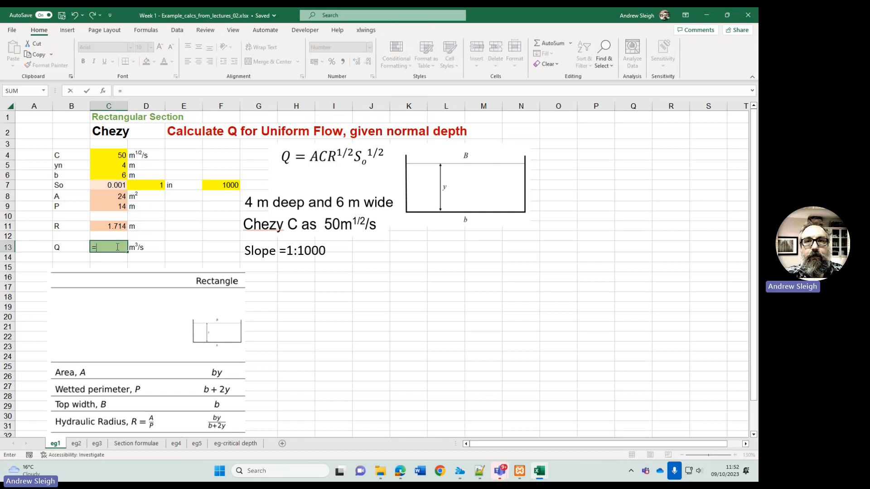
{"action": "left_click", "coordinate": [113, 196]}
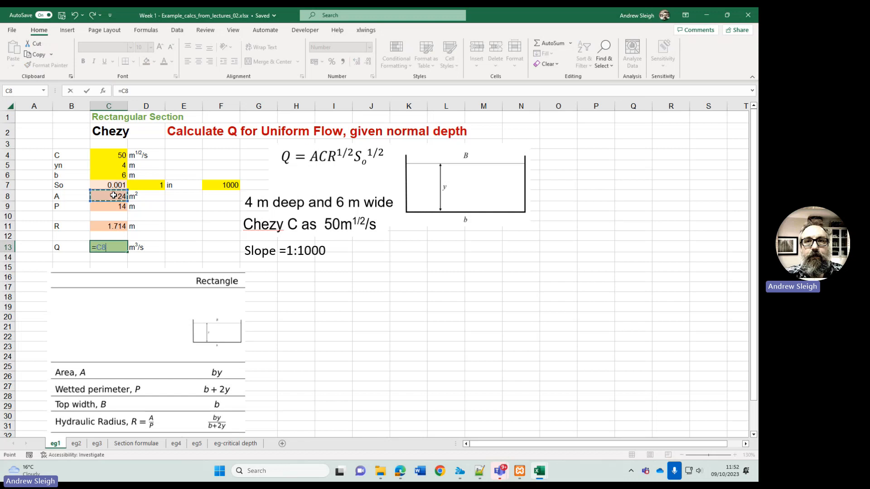
{"action": "type", "text": "*"}
{"action": "left_click", "coordinate": [114, 155]}
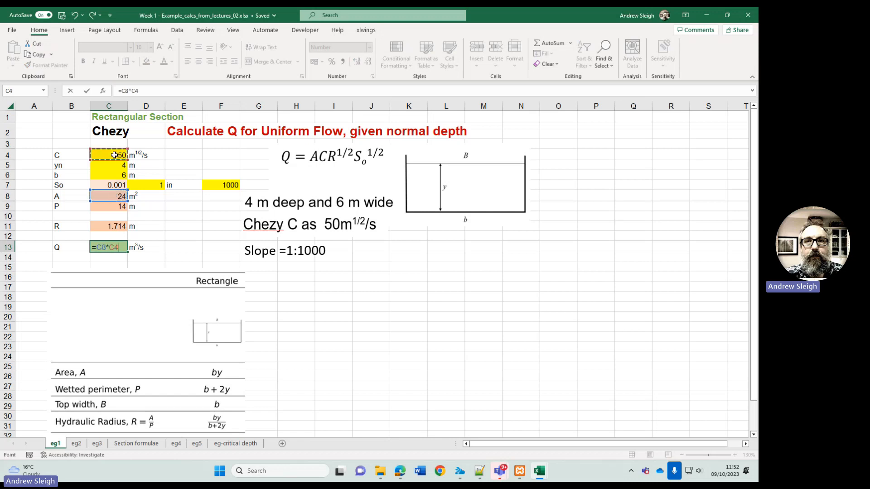
{"action": "type", "text": "*"}
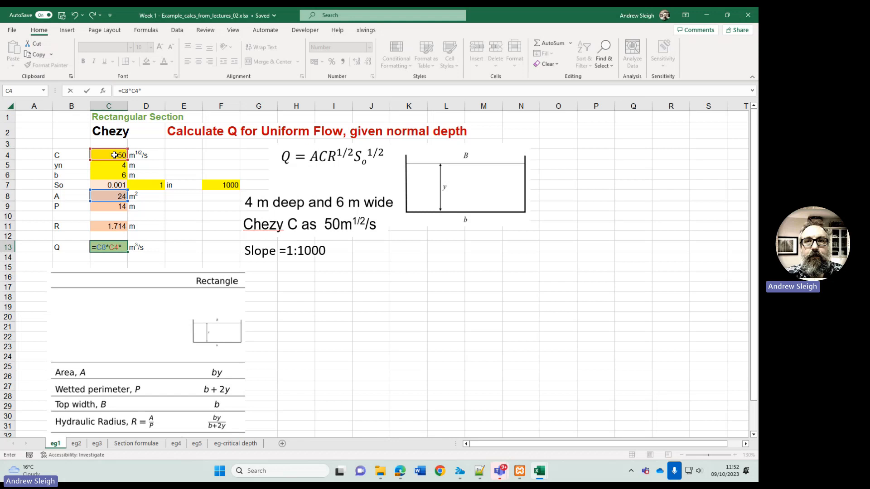
{"action": "left_click", "coordinate": [109, 226]}
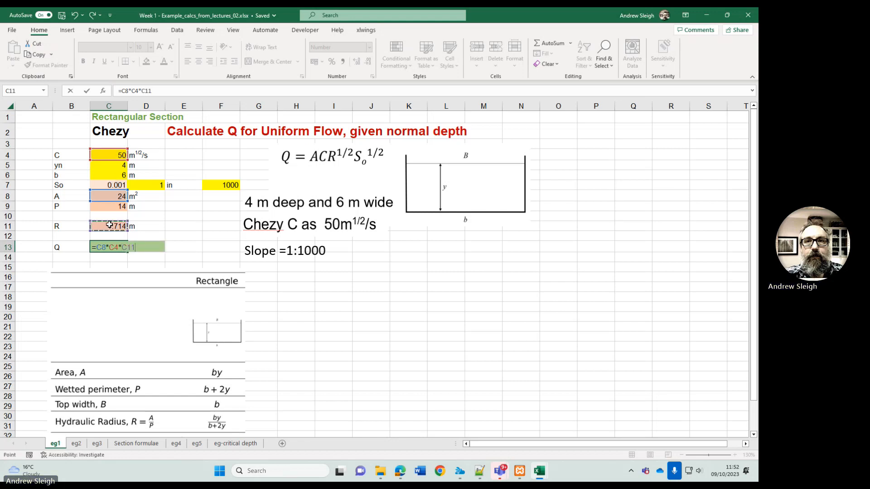
{"action": "type", "text": "^0.5*"}
{"action": "left_click", "coordinate": [105, 184]}
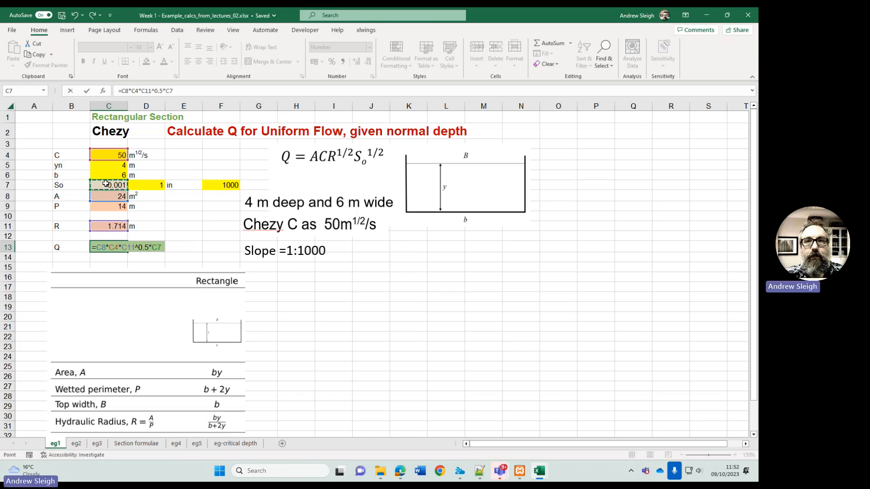
{"action": "type", "text": "^"}
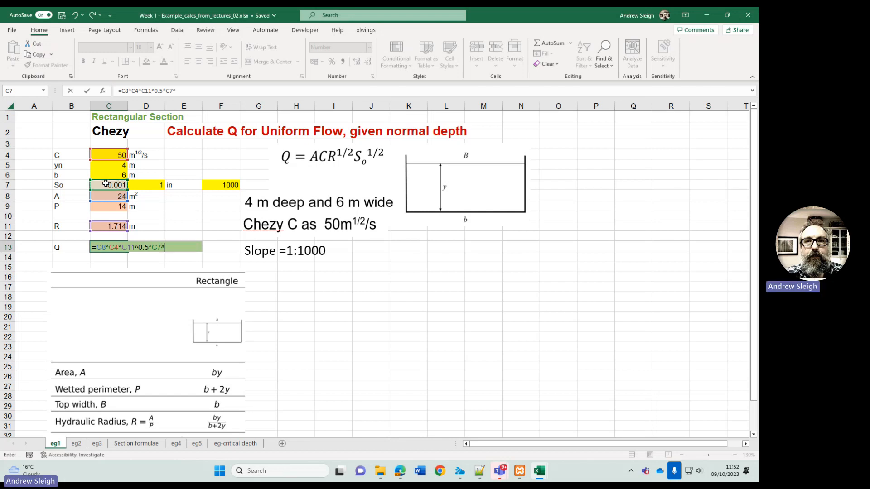
{"action": "type", "text": "0.5"}
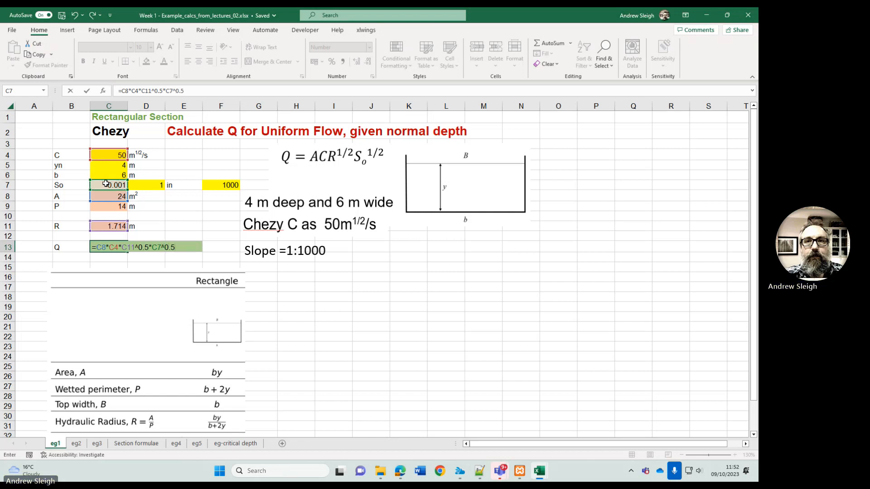
{"action": "key", "text": "Return"}
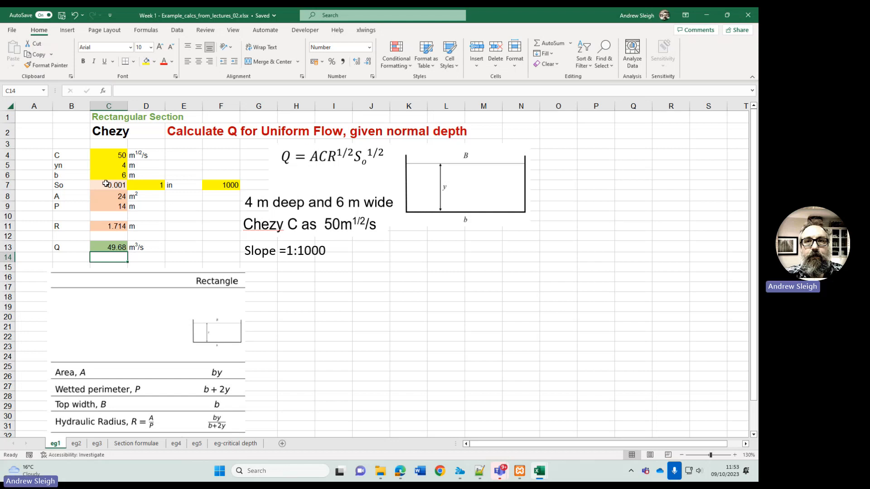
- Calculate the discharge again in cell C14 using square-root functions, with the formula =C8*C4*SQRT(C11)*SQRT(C7)
{"action": "type", "text": "="}
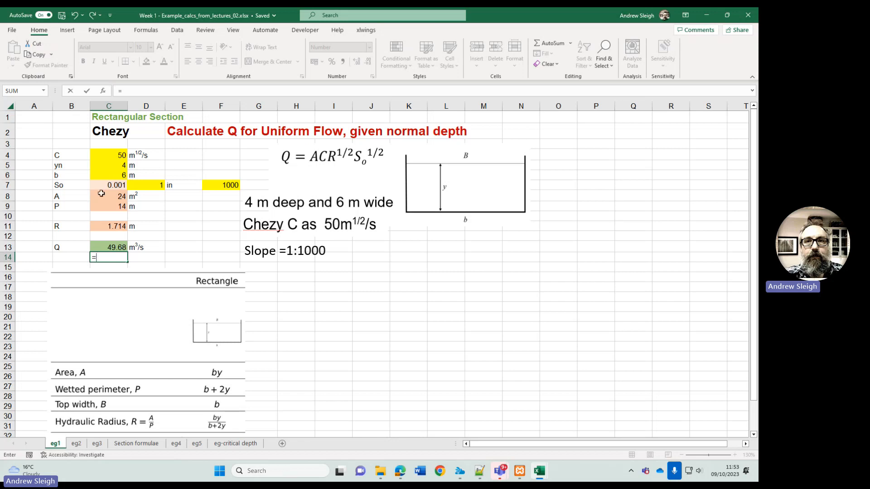
{"action": "left_click", "coordinate": [109, 195]}
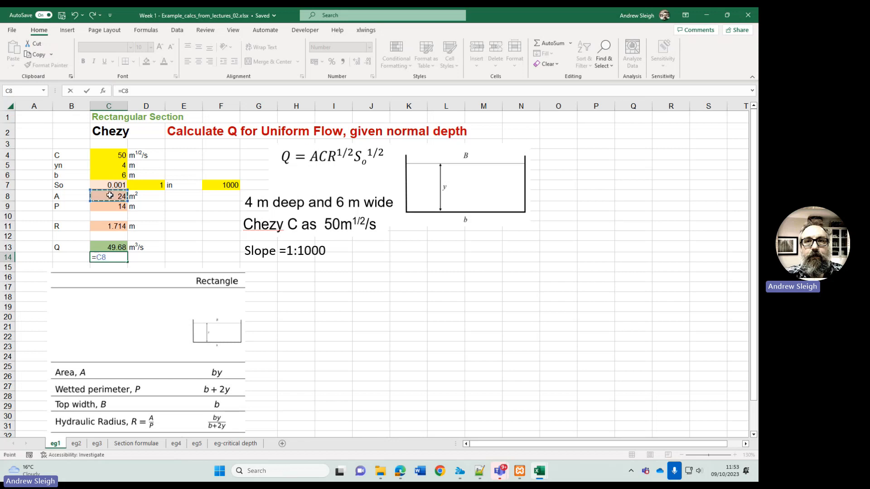
{"action": "type", "text": "*"}
{"action": "left_click", "coordinate": [116, 155]}
{"action": "type", "text": "*"}
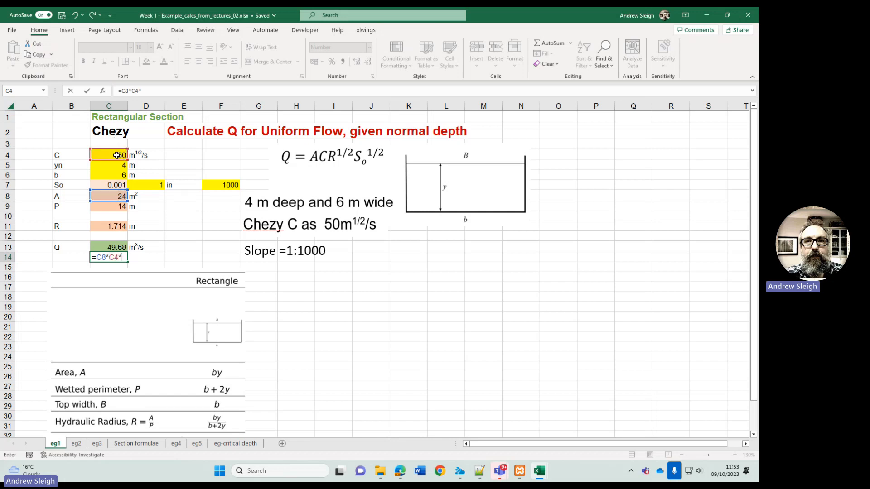
{"action": "type", "text": "sqrt"}
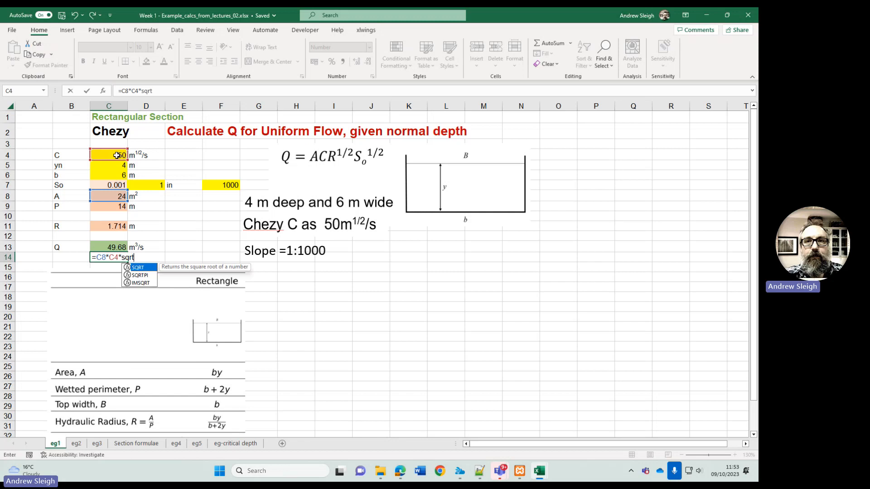
{"action": "type", "text": "("}
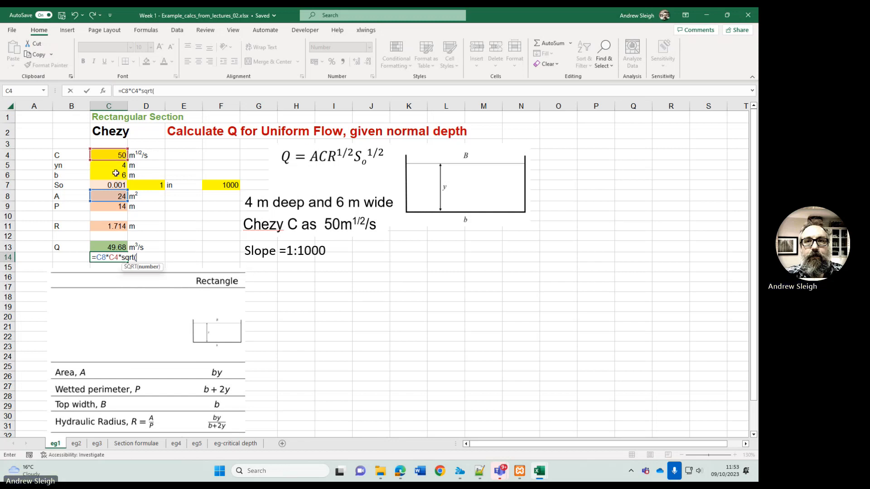
{"action": "left_click", "coordinate": [110, 226]}
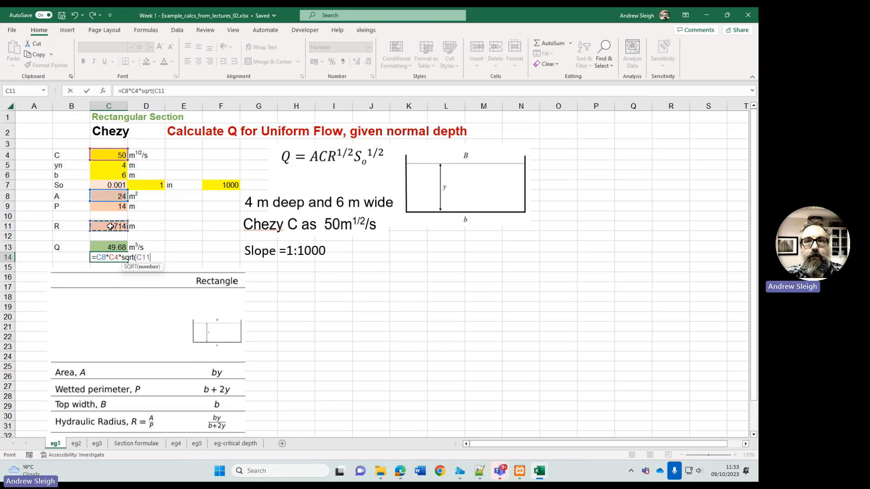
{"action": "type", "text": ")*s"}
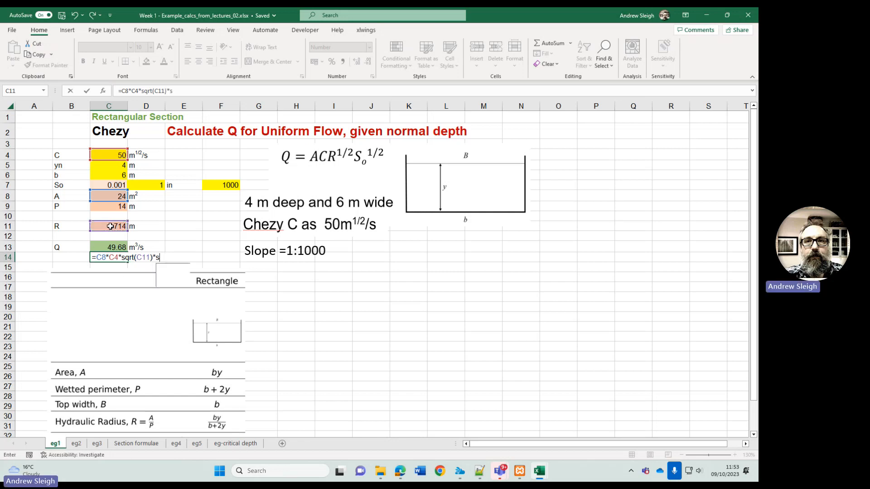
{"action": "type", "text": "qrt("}
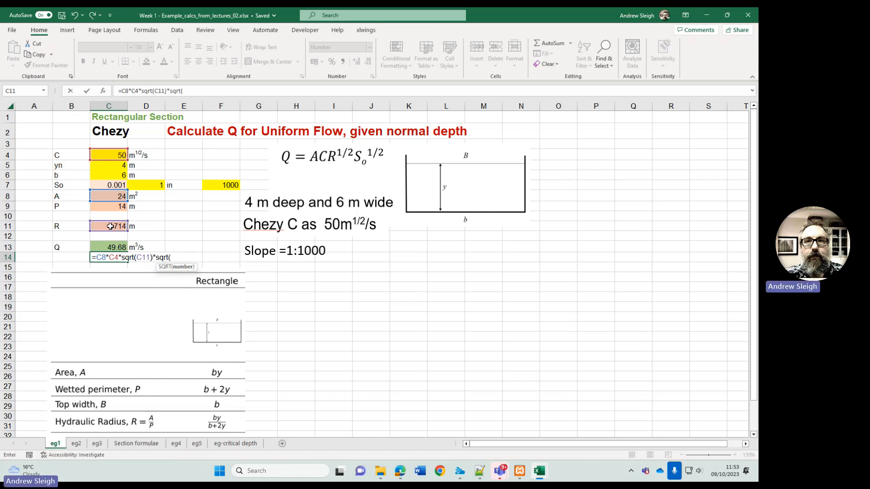
{"action": "left_click", "coordinate": [110, 183]}
{"action": "key", "text": "Return"}
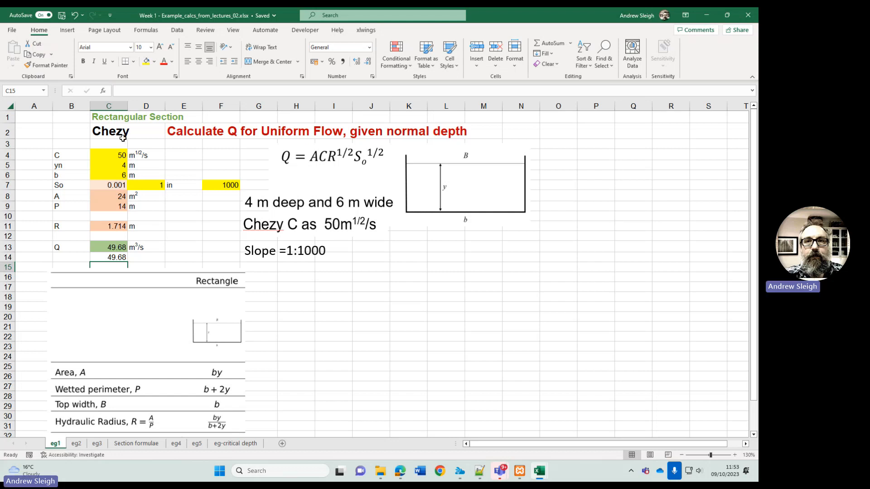
- Open the eg2 worksheet at its normal-depth problem statement and select the Chezy heading in cell C2
{"action": "left_click", "coordinate": [77, 445]}
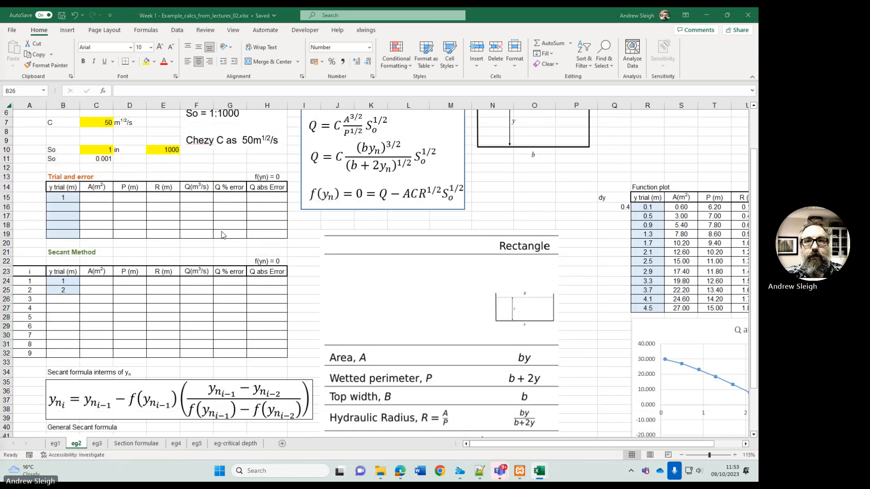
{"action": "scroll", "coordinate": [264, 168], "scroll_direction": "up", "scroll_amount": 2}
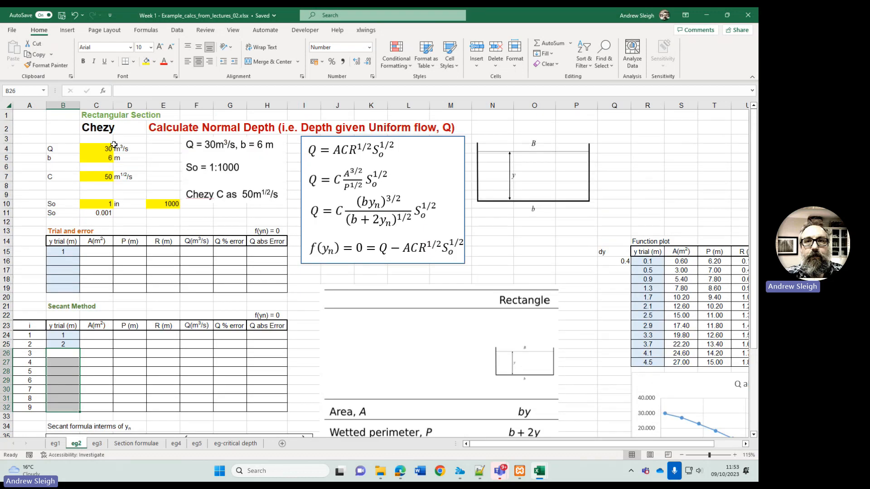
{"action": "left_click", "coordinate": [104, 129]}
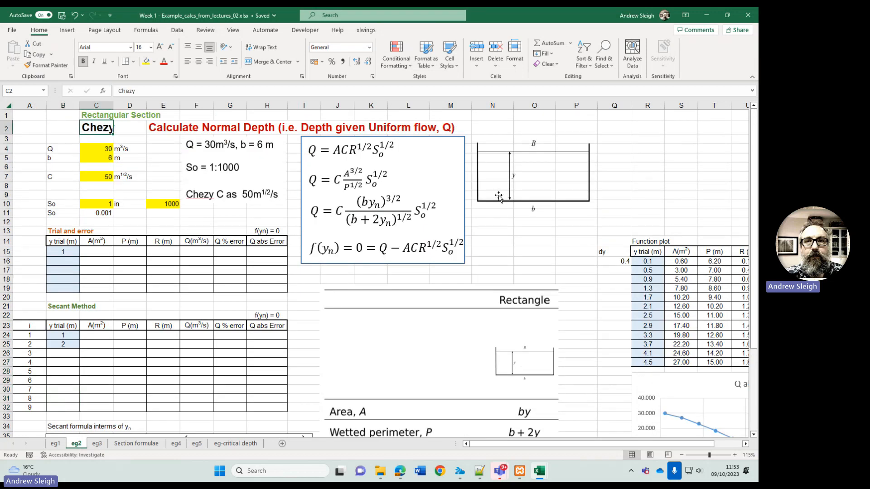